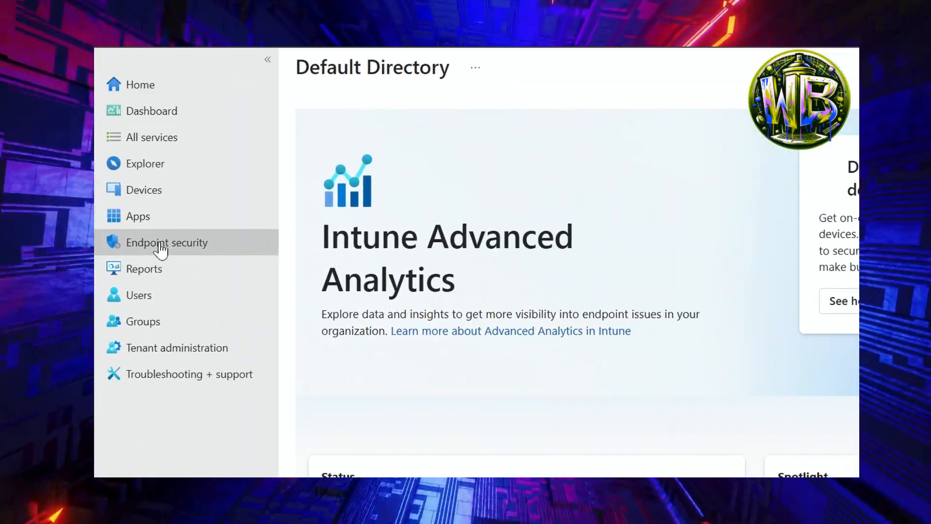
- Open the Security Baseline for Windows 10 and later from the endpoint security baselines
{"action": "left_click", "coordinate": [160, 248]}
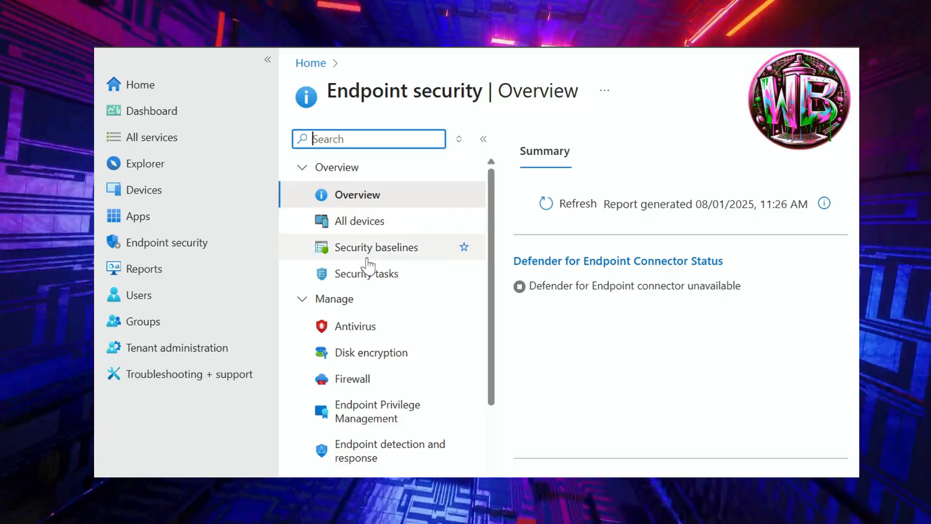
{"action": "left_click", "coordinate": [368, 266]}
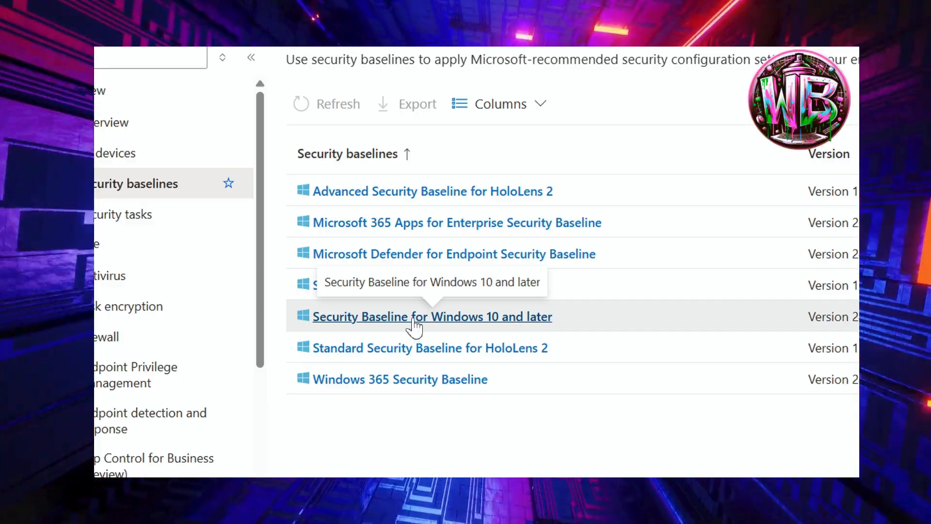
{"action": "left_click", "coordinate": [360, 323]}
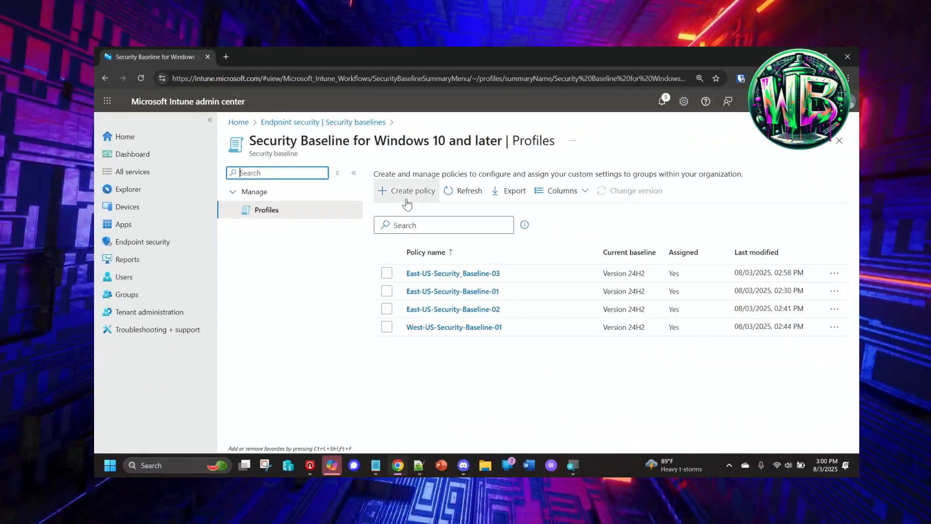
- Start a new policy for this baseline, name it Northeast-US-Security-Baseline-01 and proceed to the configuration settings
{"action": "left_click", "coordinate": [407, 201]}
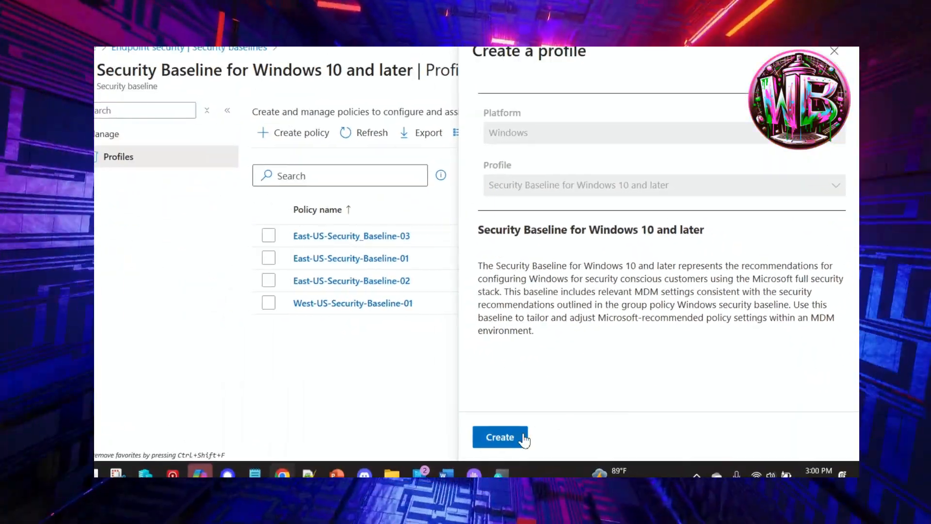
{"action": "left_click", "coordinate": [524, 438]}
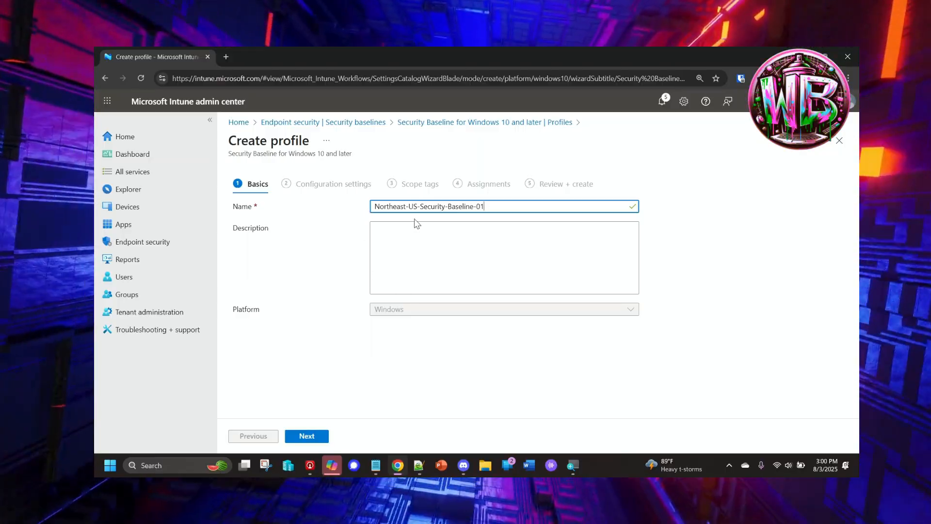
{"action": "left_click", "coordinate": [309, 434]}
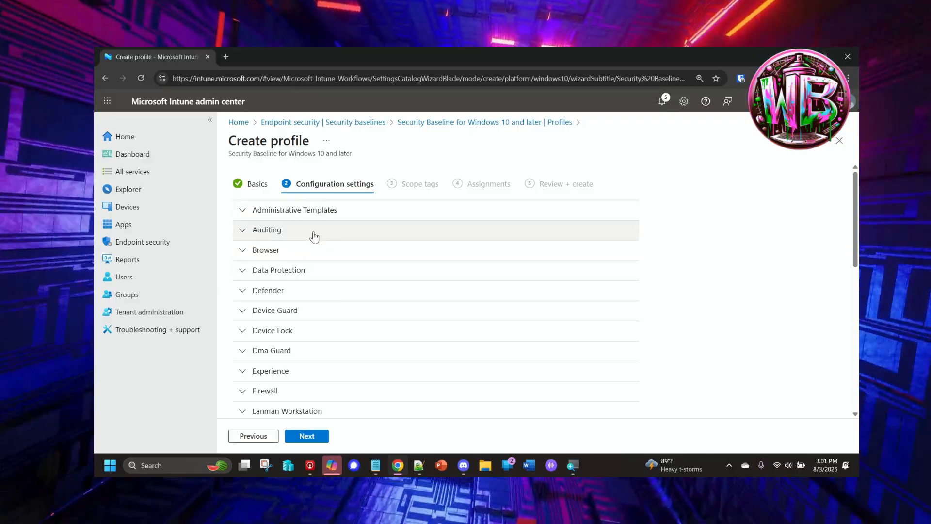
- Examine the Administrative Templates settings of the baseline, from Personalization through the network and printer sections
{"action": "left_click", "coordinate": [243, 211]}
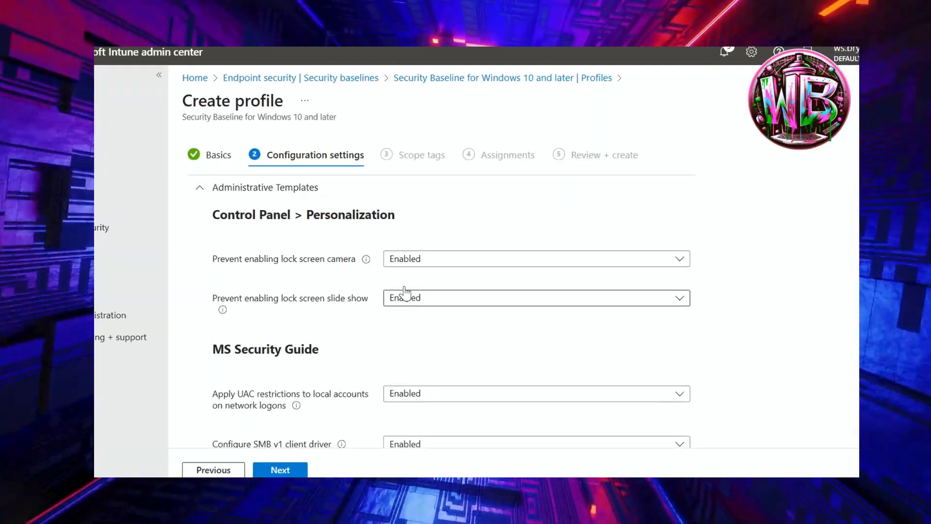
{"action": "left_click", "coordinate": [200, 192]}
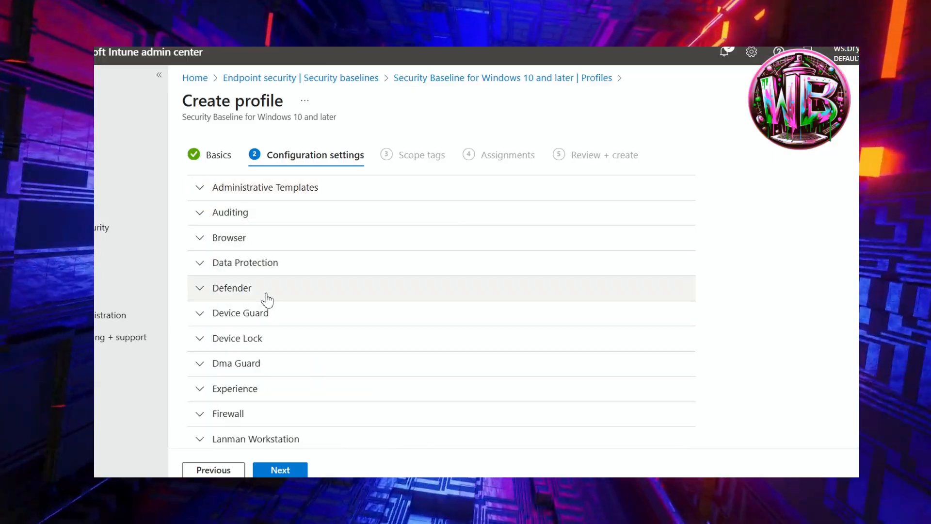
{"action": "left_click", "coordinate": [198, 188]}
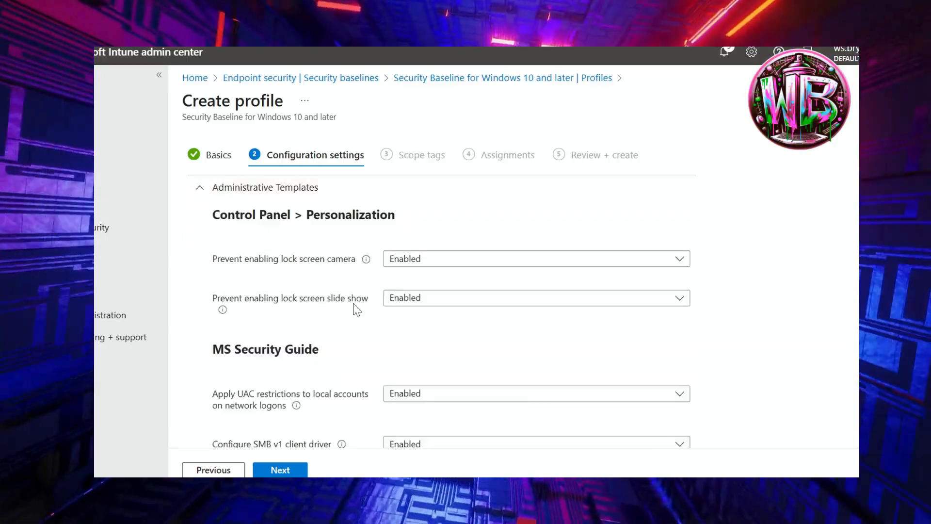
{"action": "scroll", "coordinate": [412, 338], "scroll_direction": "down", "scroll_amount": 15}
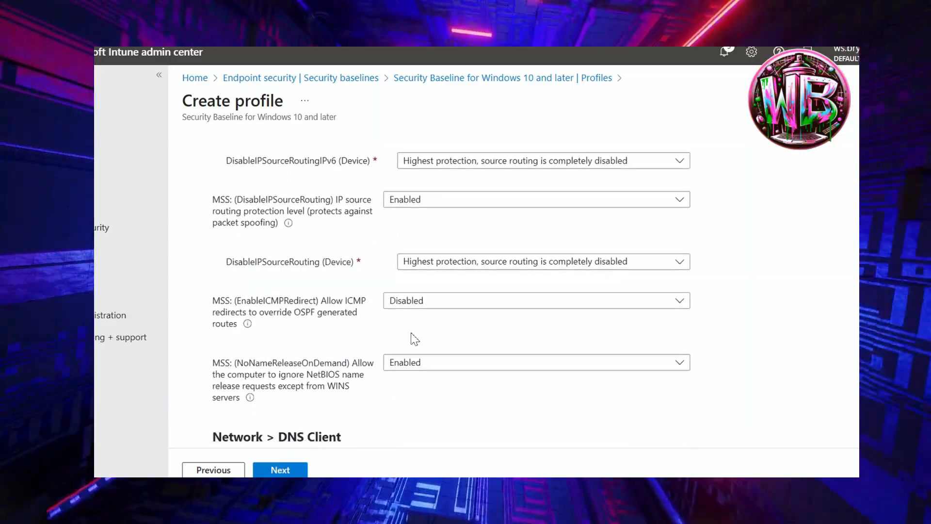
{"action": "scroll", "coordinate": [413, 338], "scroll_direction": "down", "scroll_amount": 6}
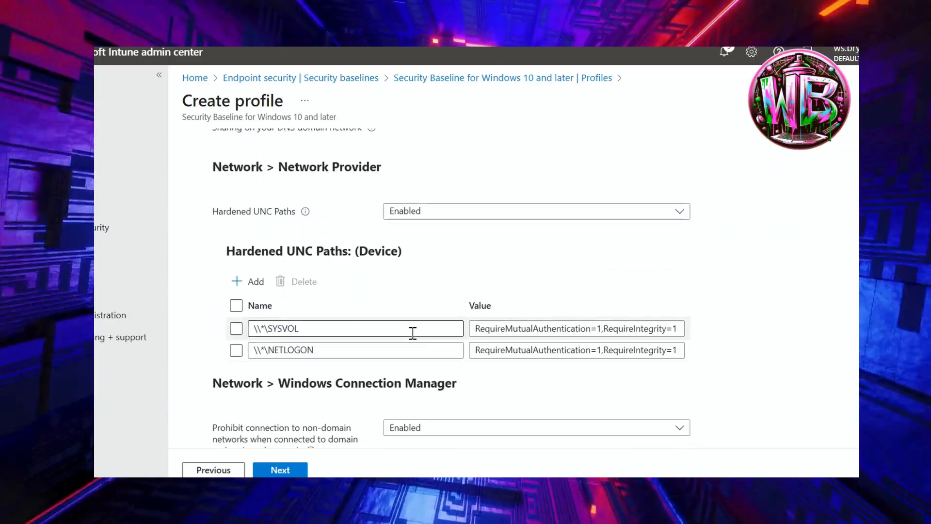
{"action": "scroll", "coordinate": [413, 335], "scroll_direction": "down", "scroll_amount": 3}
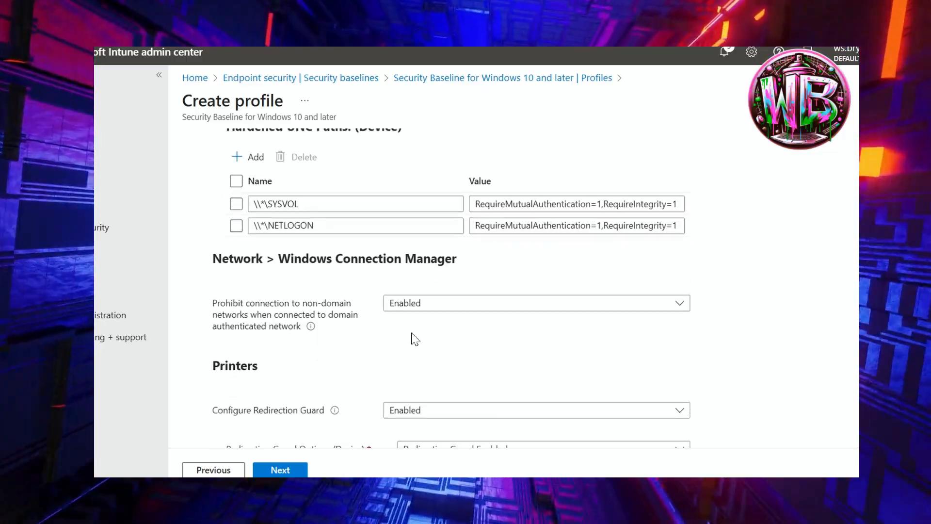
{"action": "scroll", "coordinate": [415, 339], "scroll_direction": "down", "scroll_amount": 2}
{"action": "scroll", "coordinate": [415, 340], "scroll_direction": "up", "scroll_amount": 8}
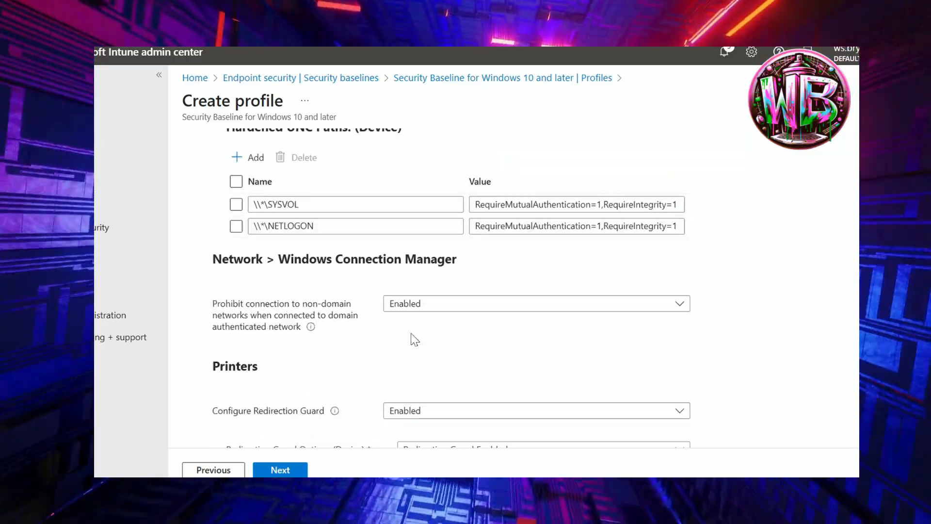
{"action": "scroll", "coordinate": [412, 338], "scroll_direction": "up", "scroll_amount": 15}
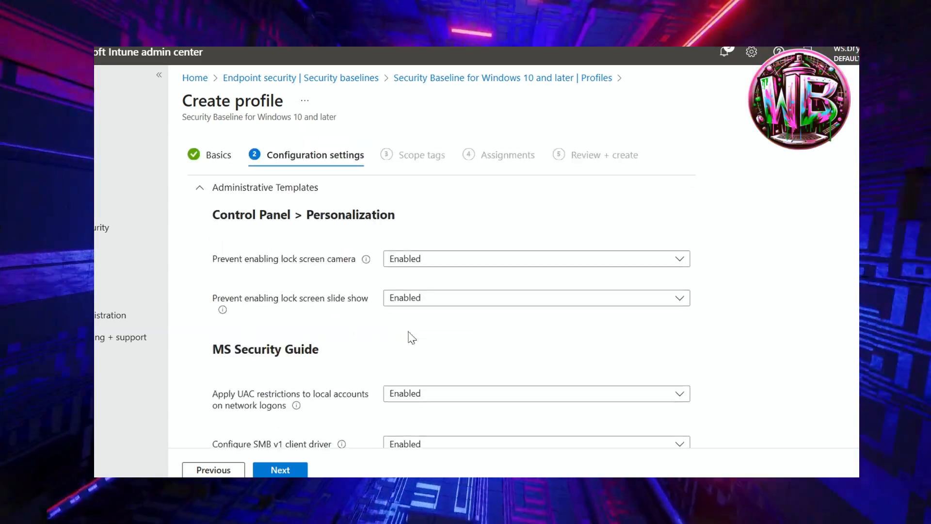
{"action": "left_click", "coordinate": [198, 188]}
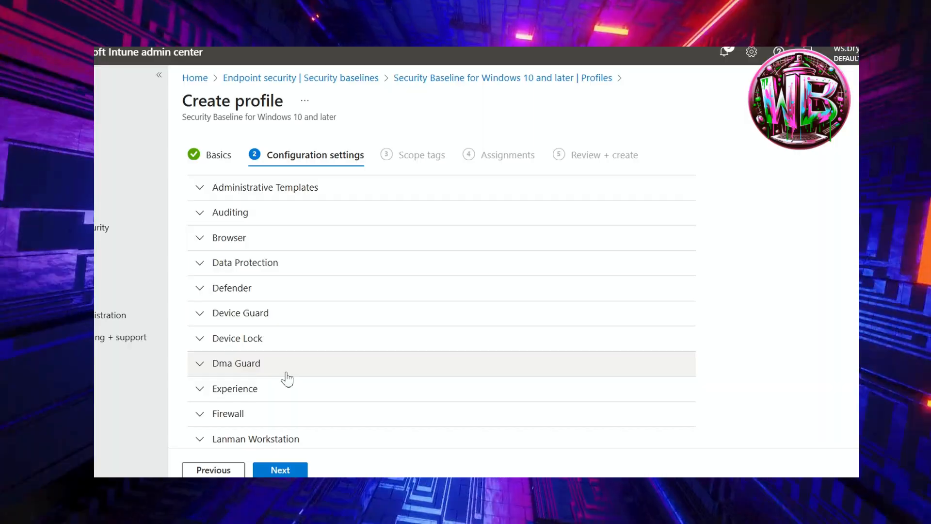
- Examine the Device Lock password settings and the Kerberos hash algorithm settings in the baseline configuration
{"action": "left_click", "coordinate": [196, 339]}
{"action": "scroll", "coordinate": [383, 352], "scroll_direction": "down", "scroll_amount": 4}
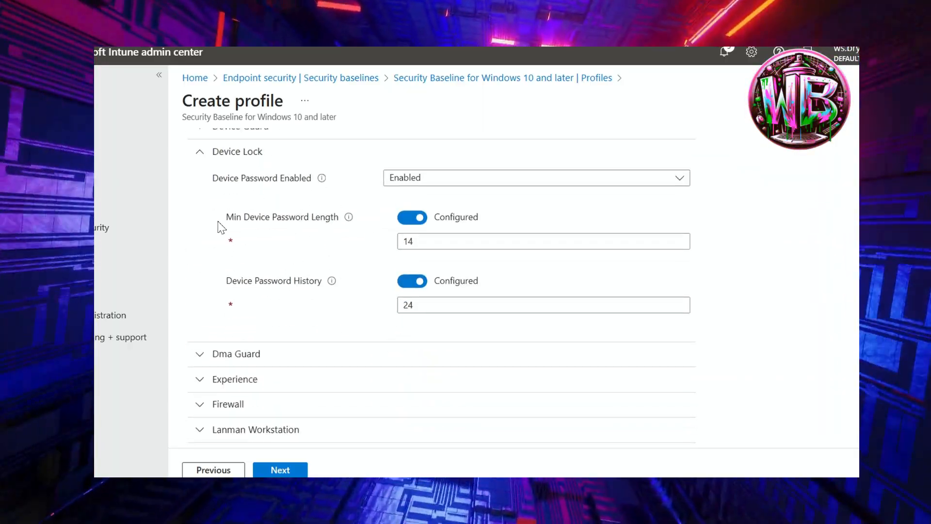
{"action": "left_click", "coordinate": [197, 155]}
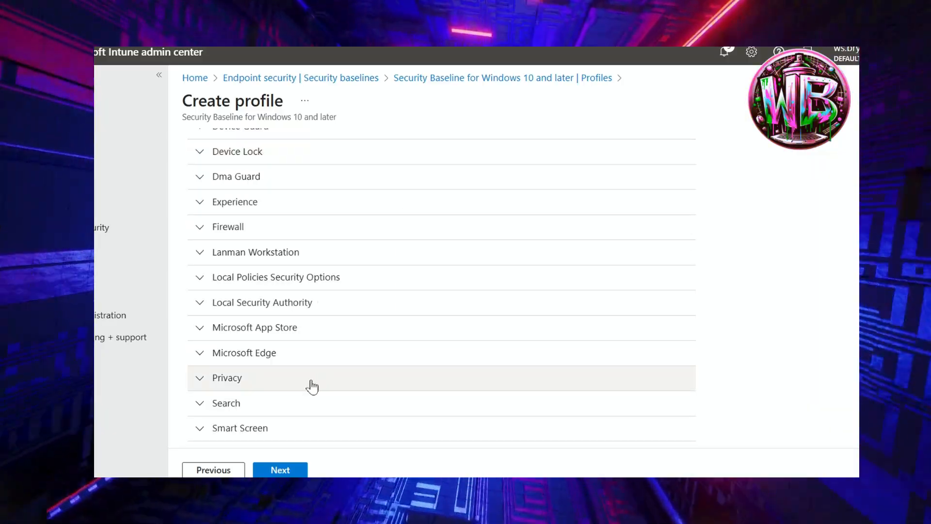
{"action": "scroll", "coordinate": [235, 347], "scroll_direction": "down", "scroll_amount": 5}
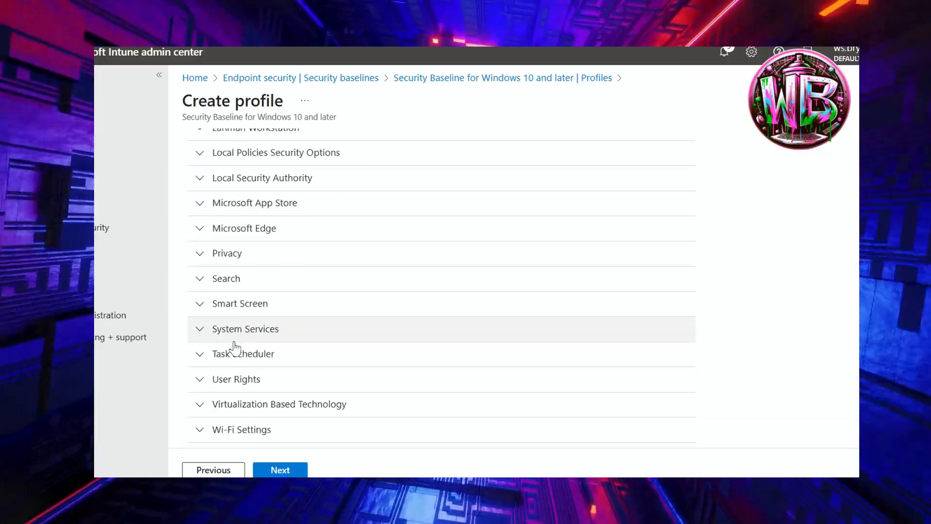
{"action": "scroll", "coordinate": [235, 347], "scroll_direction": "down", "scroll_amount": 1}
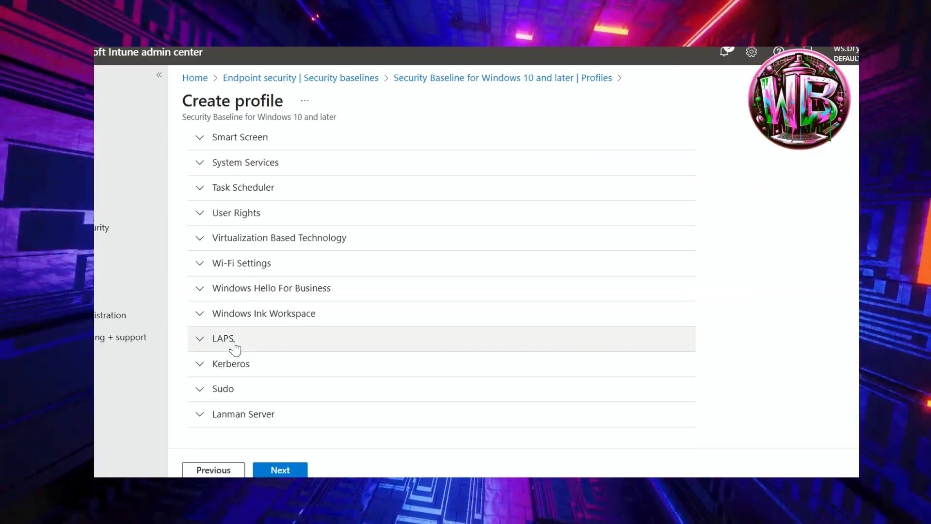
{"action": "left_click", "coordinate": [204, 374]}
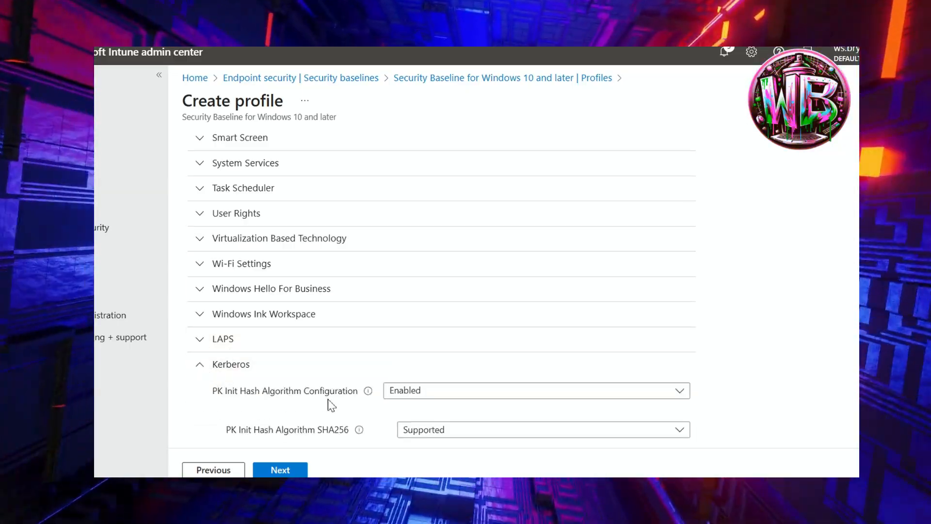
{"action": "scroll", "coordinate": [359, 417], "scroll_direction": "down", "scroll_amount": 3}
{"action": "scroll", "coordinate": [385, 432], "scroll_direction": "down", "scroll_amount": 2}
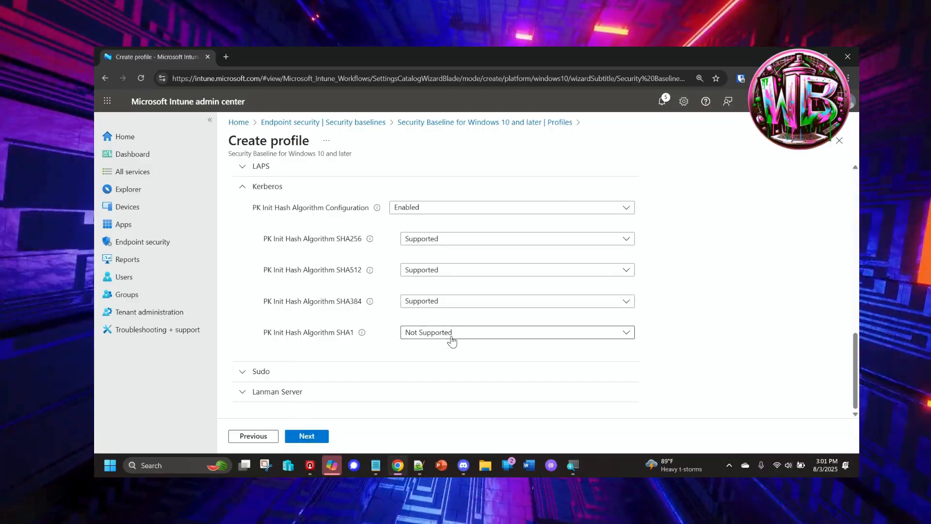
- Keep the baseline configuration and the Default scope tag, and include the Sales group in the profile's assignments
{"action": "left_click", "coordinate": [305, 437]}
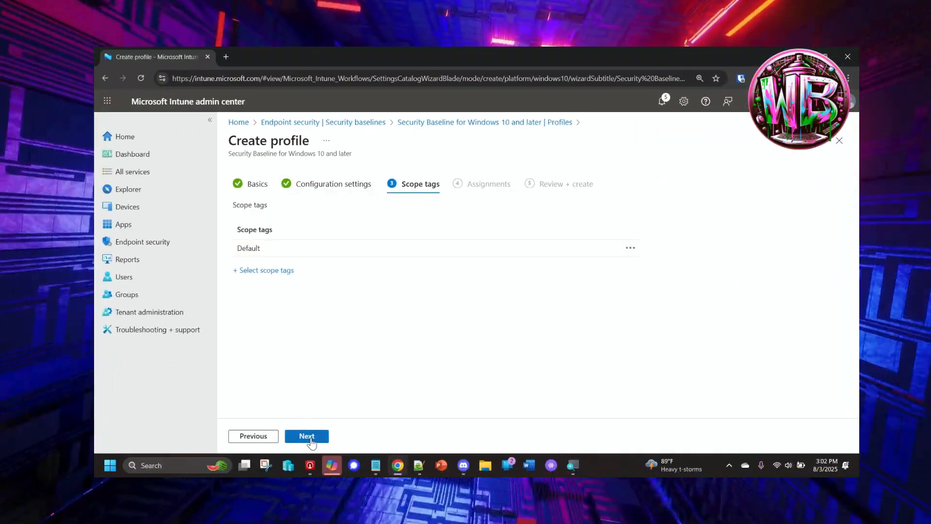
{"action": "left_click", "coordinate": [307, 437]}
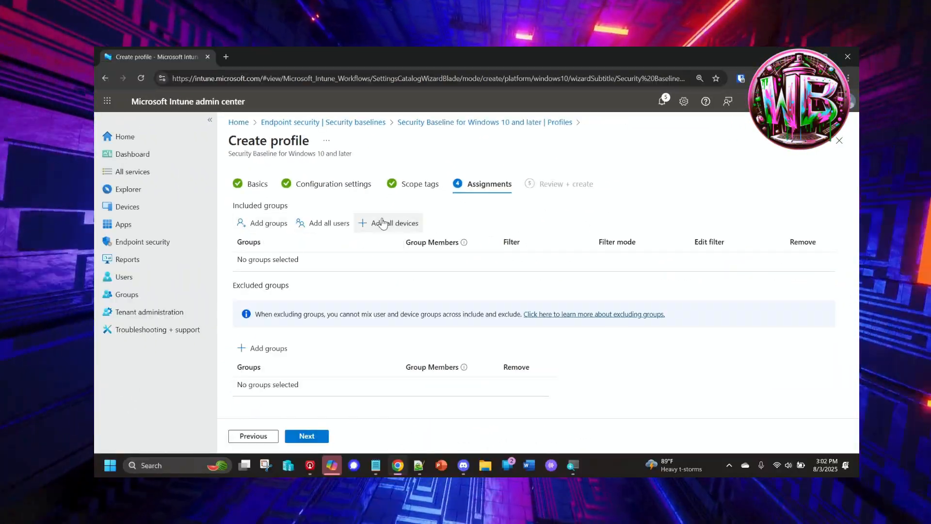
{"action": "left_click", "coordinate": [264, 223]}
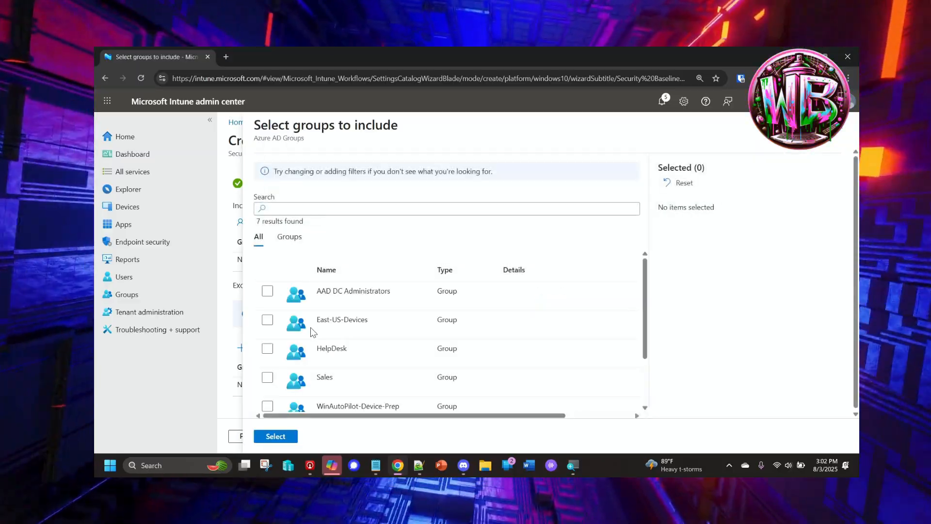
{"action": "scroll", "coordinate": [291, 325], "scroll_direction": "down", "scroll_amount": 3}
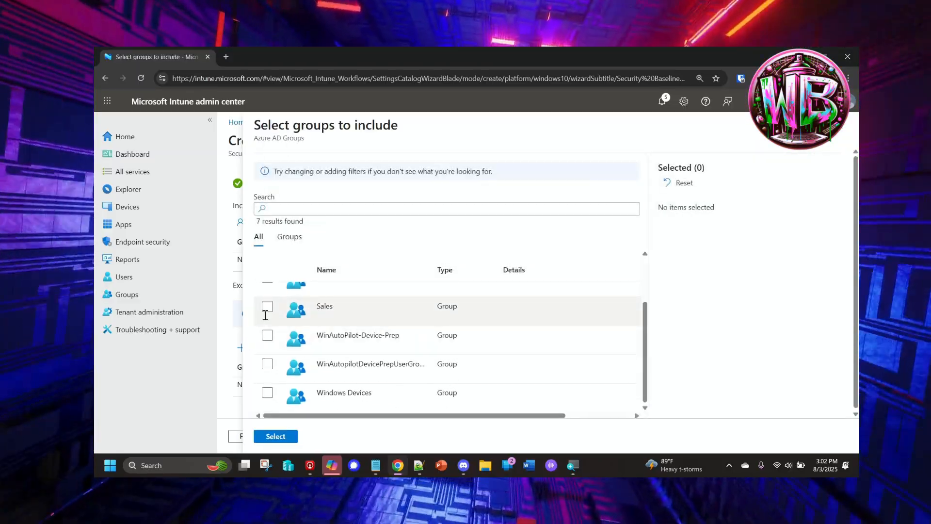
{"action": "left_click", "coordinate": [267, 311]}
{"action": "left_click", "coordinate": [273, 438]}
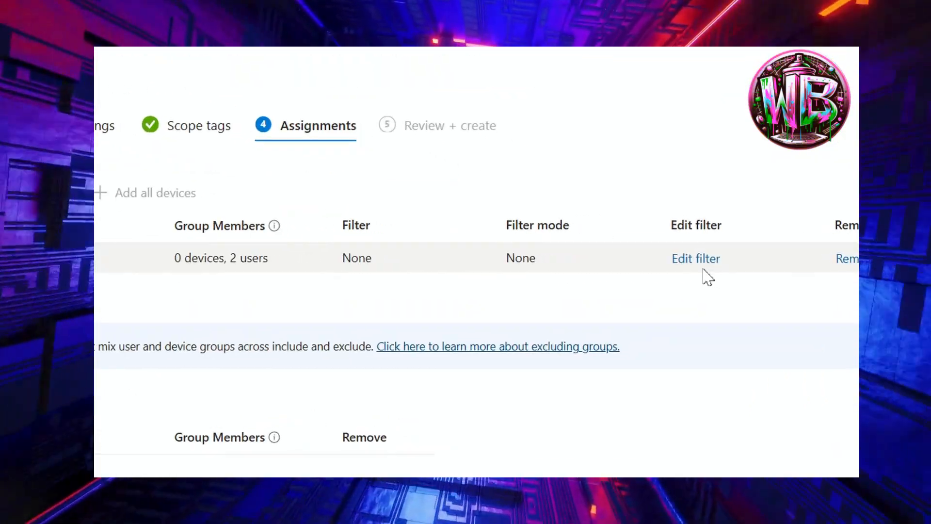
- Apply the Device-Ver-01 filter to the Sales assignment so filtered devices are included, and continue to the profile review
{"action": "left_click", "coordinate": [701, 262]}
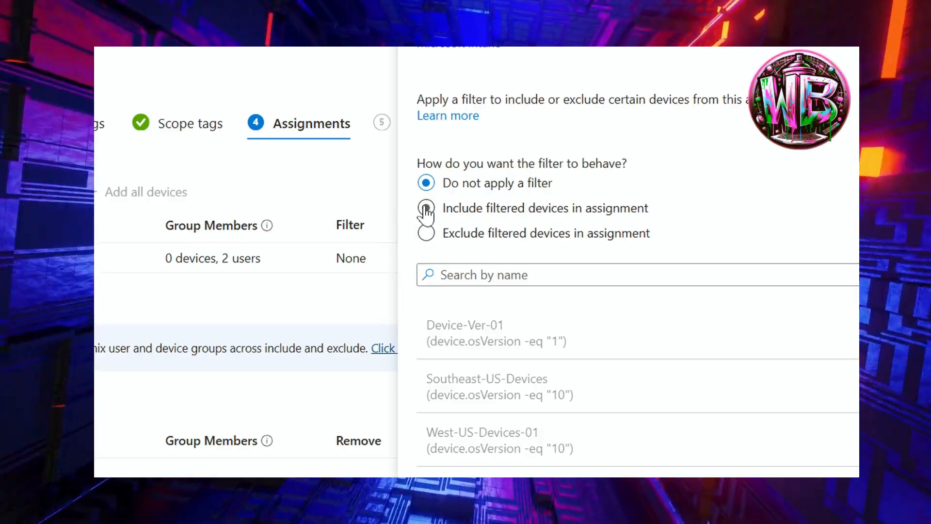
{"action": "left_click", "coordinate": [426, 208]}
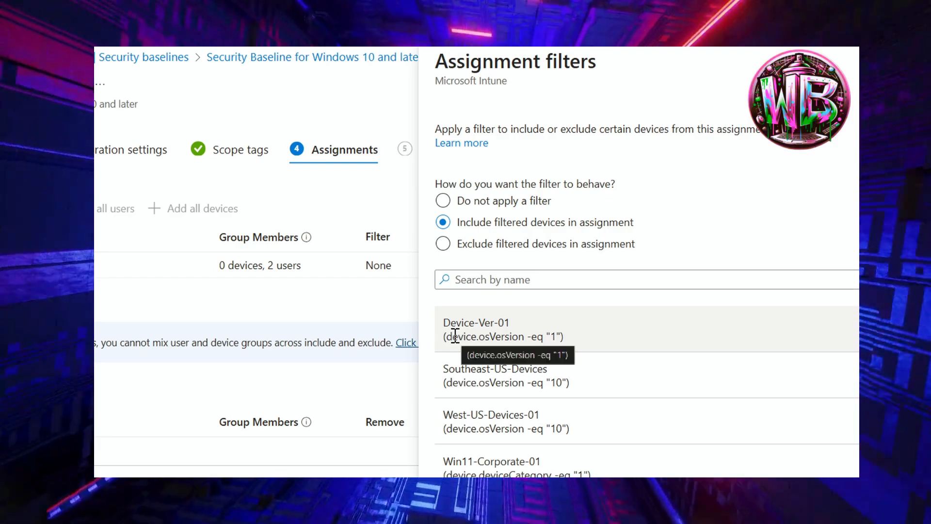
{"action": "left_click", "coordinate": [455, 335]}
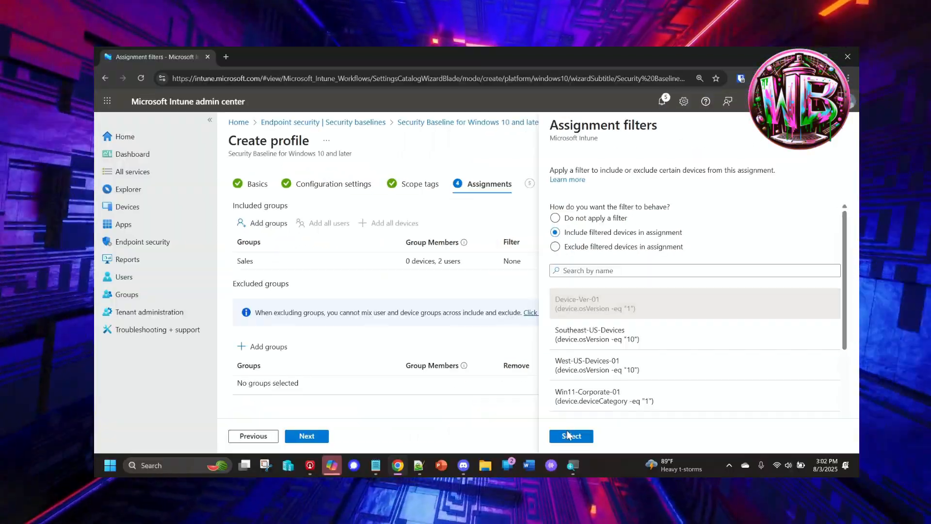
{"action": "left_click", "coordinate": [568, 436]}
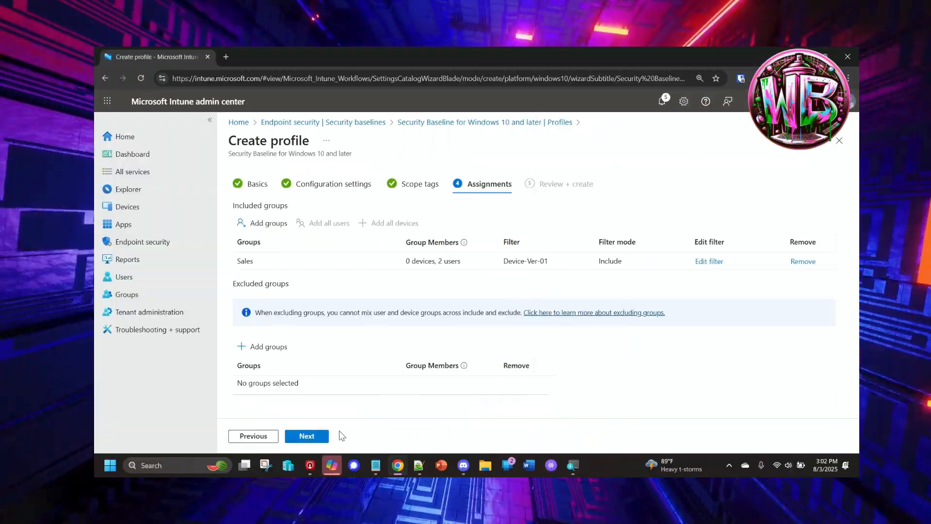
{"action": "left_click", "coordinate": [307, 435]}
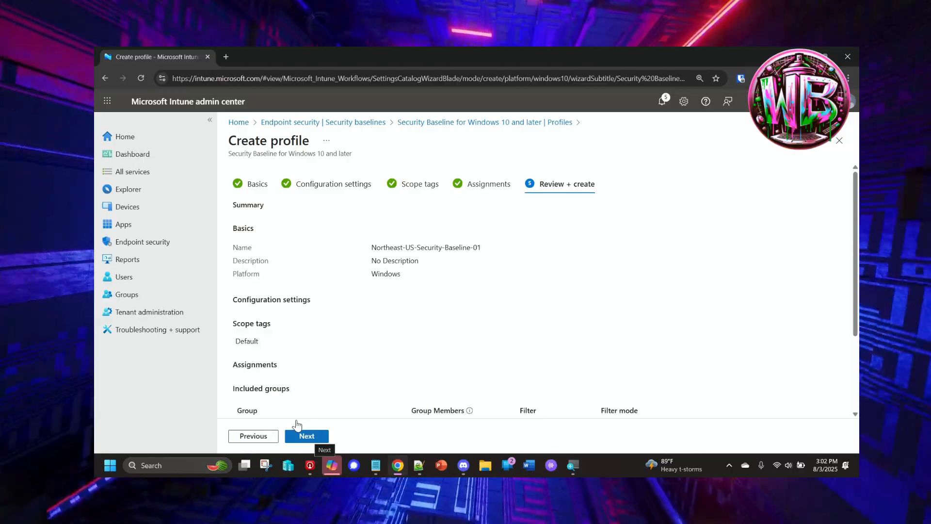
- Review the profile summary, checking the basics, configuration categories, scope tags and assignments
{"action": "scroll", "coordinate": [309, 318], "scroll_direction": "down", "scroll_amount": 4}
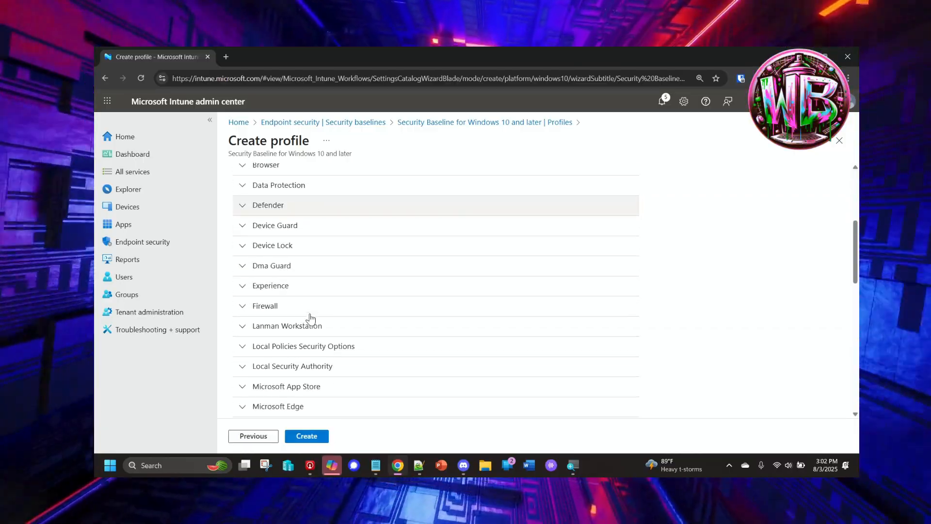
{"action": "scroll", "coordinate": [311, 319], "scroll_direction": "up", "scroll_amount": 2}
{"action": "scroll", "coordinate": [309, 291], "scroll_direction": "down", "scroll_amount": 12}
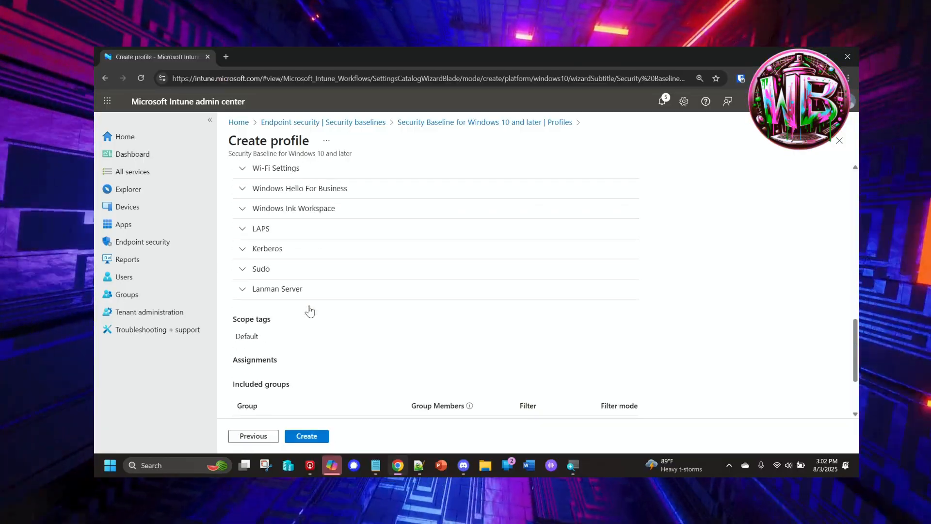
{"action": "scroll", "coordinate": [308, 310], "scroll_direction": "down", "scroll_amount": 2}
{"action": "scroll", "coordinate": [308, 310], "scroll_direction": "up", "scroll_amount": 12}
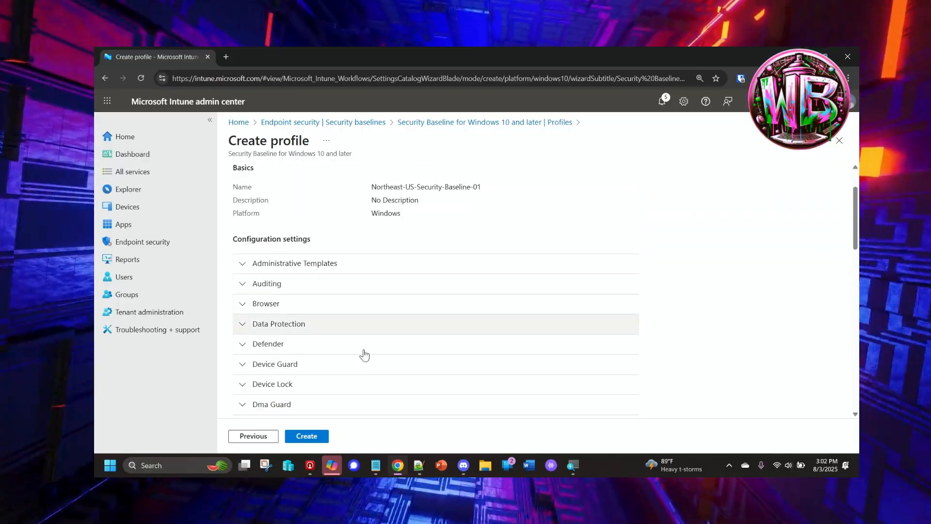
{"action": "scroll", "coordinate": [340, 344], "scroll_direction": "up", "scroll_amount": 2}
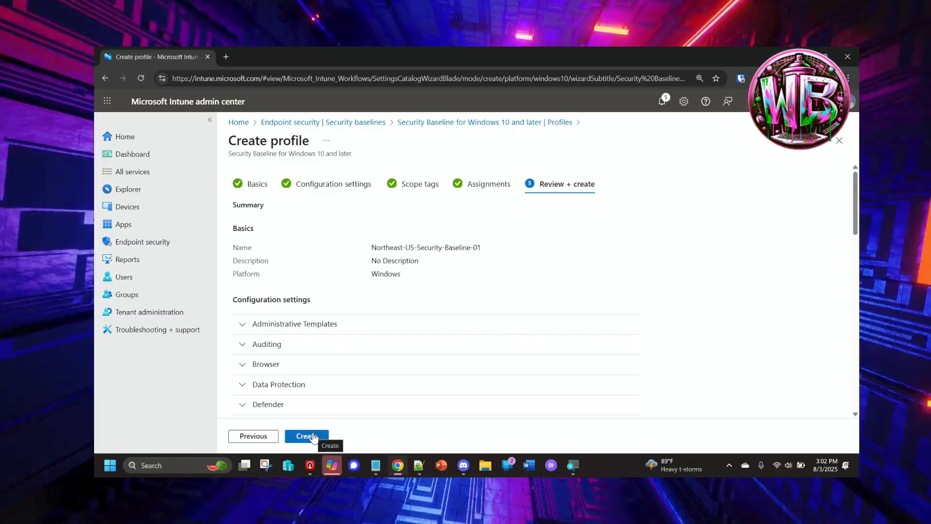
- Create the reviewed security baseline profile and open Northeast-US-Security-Baseline-01 from the baseline's list of policies
{"action": "left_click", "coordinate": [313, 437]}
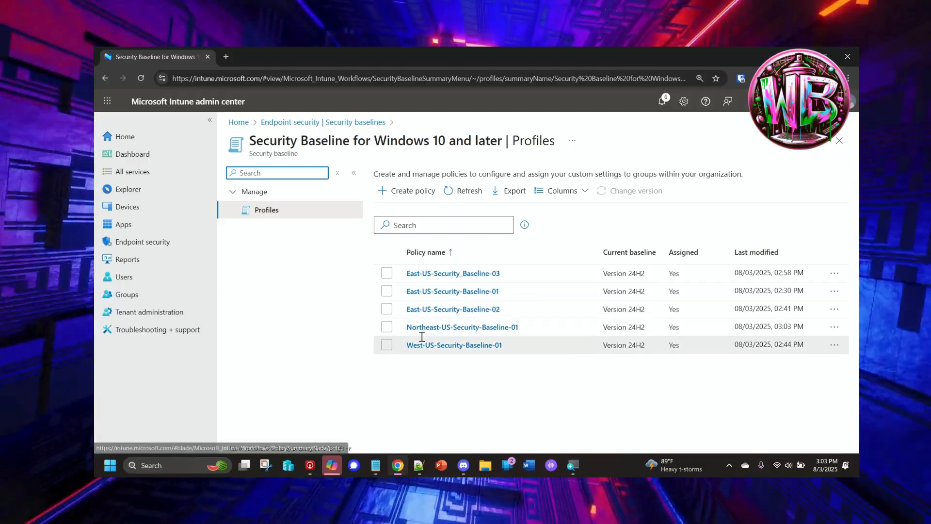
{"action": "left_click", "coordinate": [427, 327]}
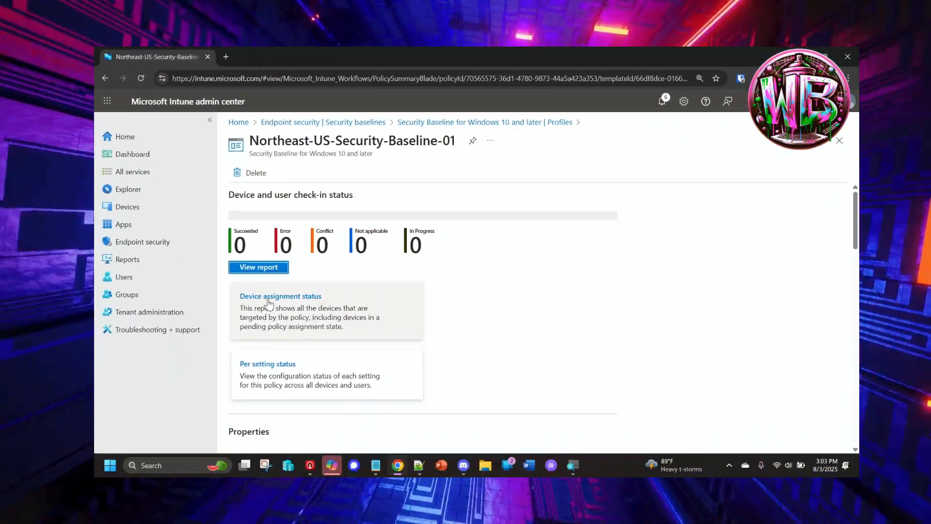
- Examine the policy's check-in status, status reports and properties, including its assignments, scope tags and configuration settings categories
{"action": "scroll", "coordinate": [298, 302], "scroll_direction": "down", "scroll_amount": 1}
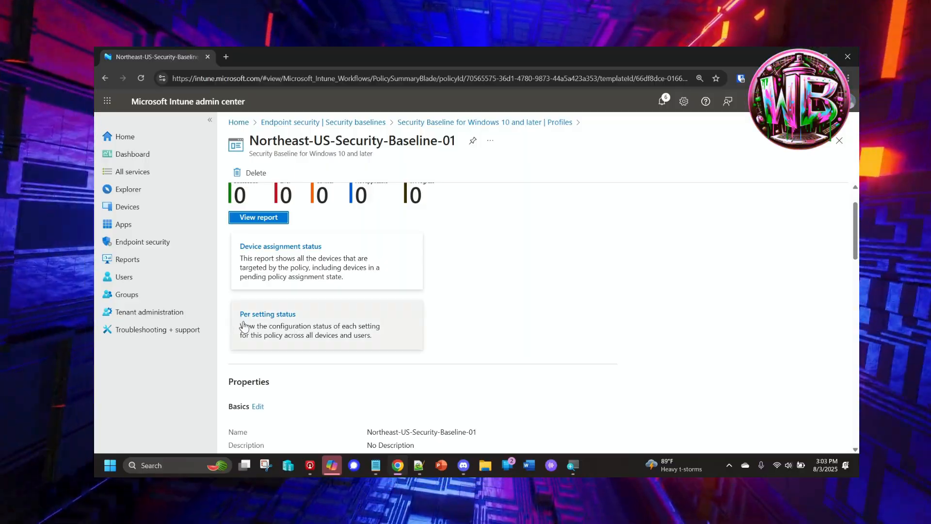
{"action": "scroll", "coordinate": [293, 316], "scroll_direction": "down", "scroll_amount": 3}
{"action": "scroll", "coordinate": [319, 309], "scroll_direction": "down", "scroll_amount": 5}
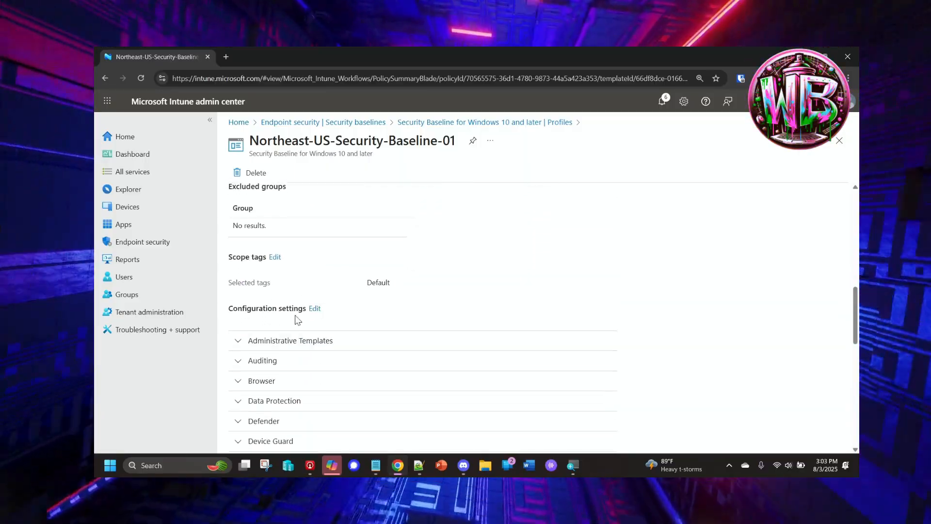
{"action": "scroll", "coordinate": [309, 335], "scroll_direction": "down", "scroll_amount": 2}
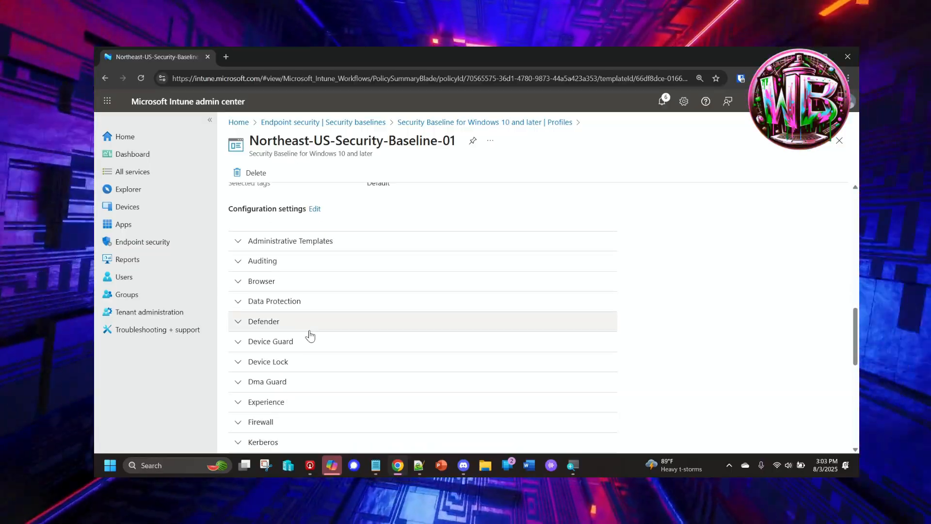
{"action": "scroll", "coordinate": [310, 335], "scroll_direction": "down", "scroll_amount": 8}
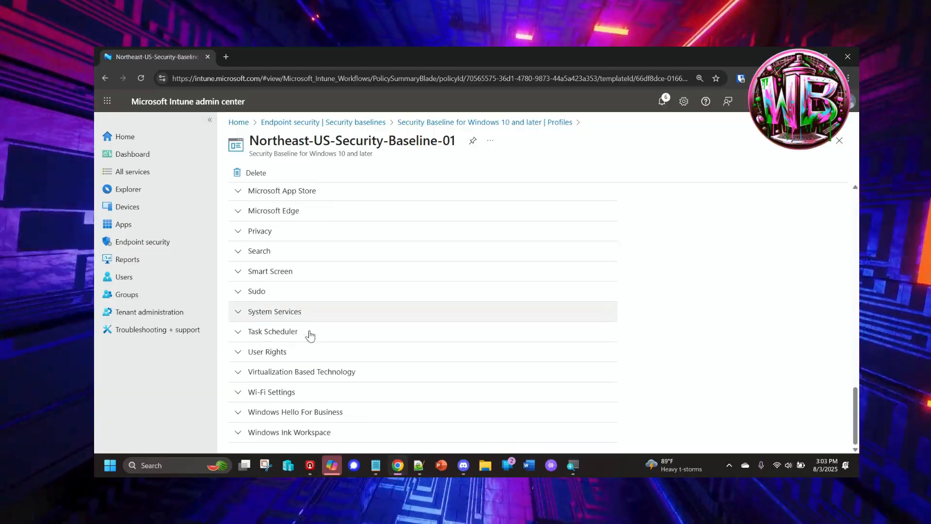
{"action": "scroll", "coordinate": [308, 314], "scroll_direction": "up", "scroll_amount": 10}
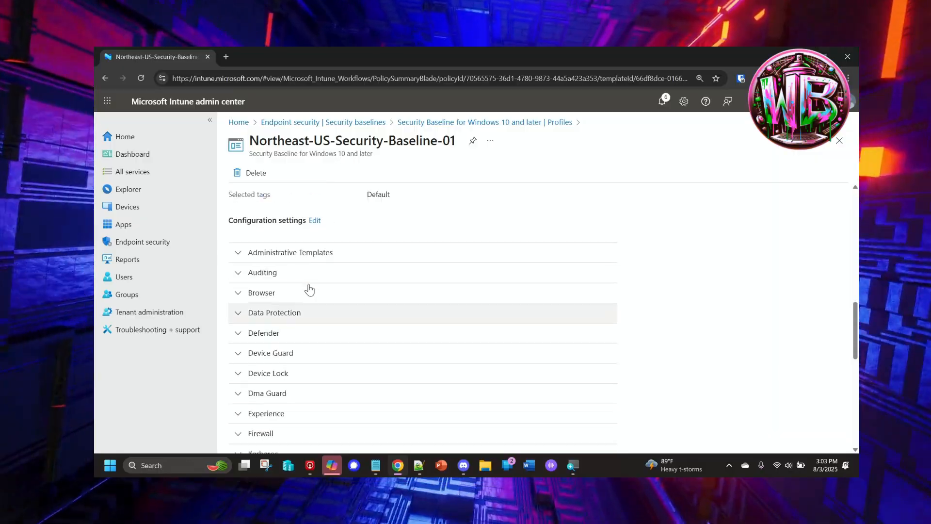
{"action": "scroll", "coordinate": [305, 289], "scroll_direction": "up", "scroll_amount": 8}
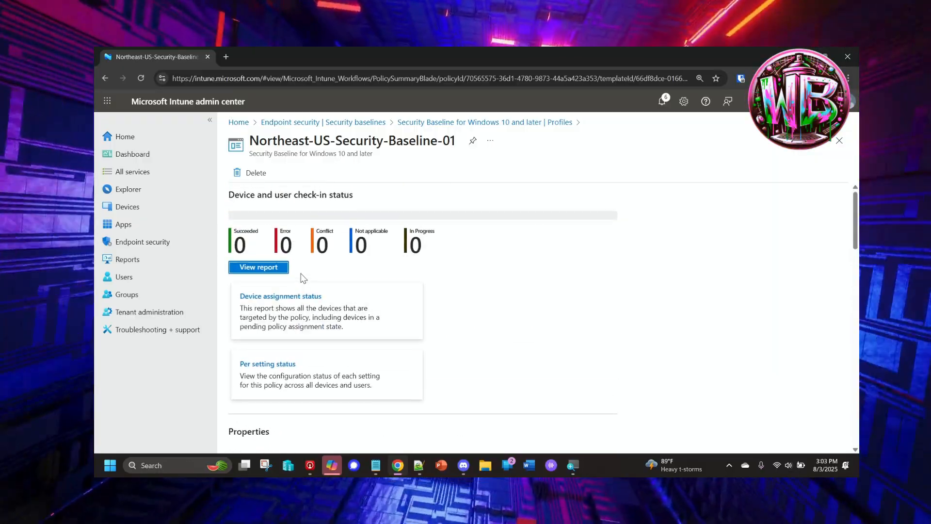